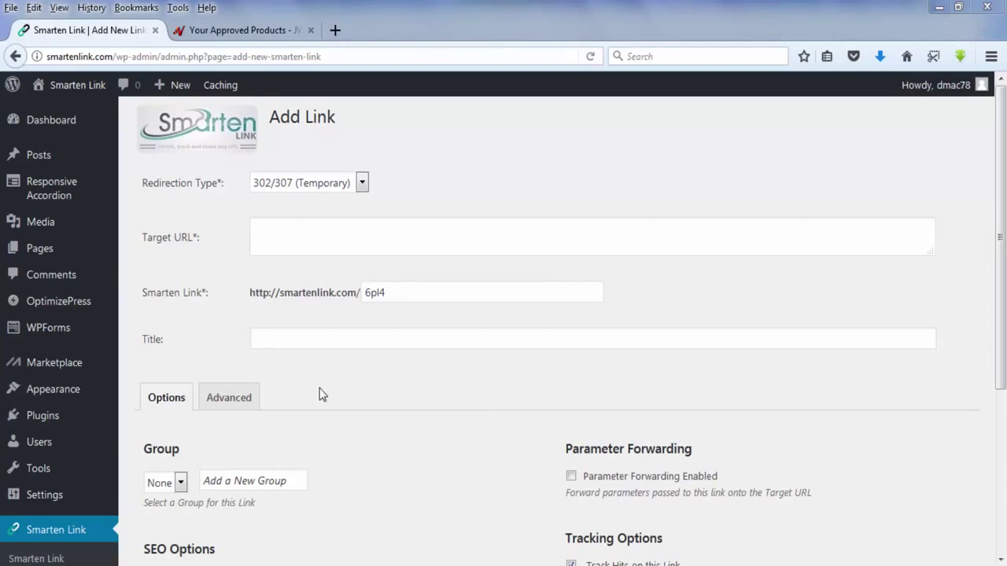
pyautogui.click(244, 34)
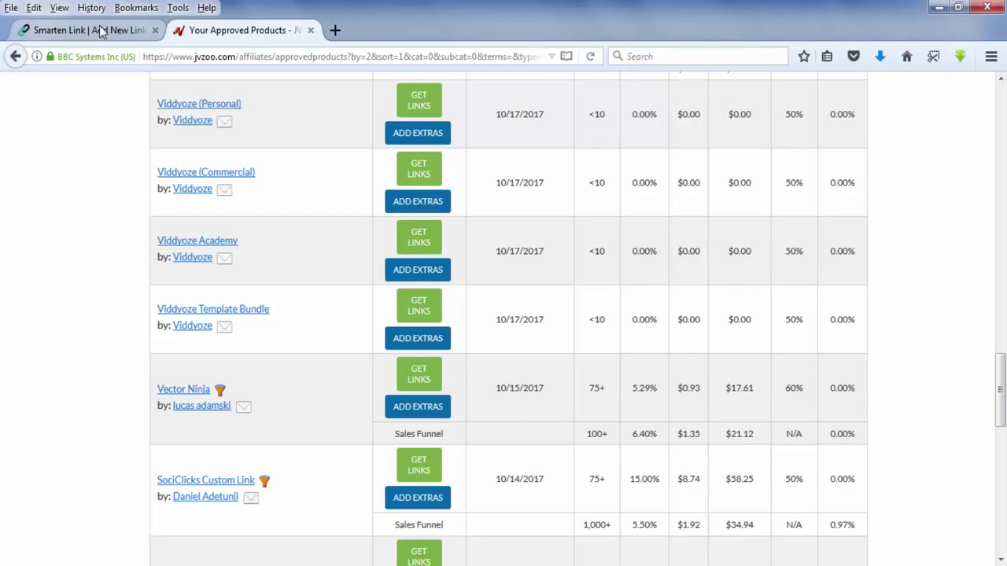
pyautogui.click(101, 30)
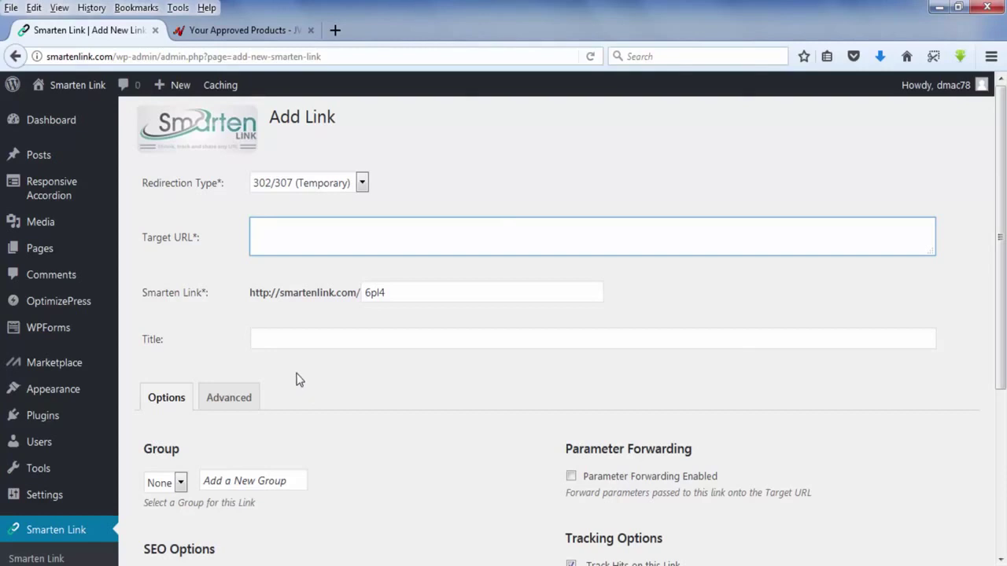
# Copy the Viddyoze (Commercial) affiliate link from JVZoo's Get Links popup.
pyautogui.click(253, 30)
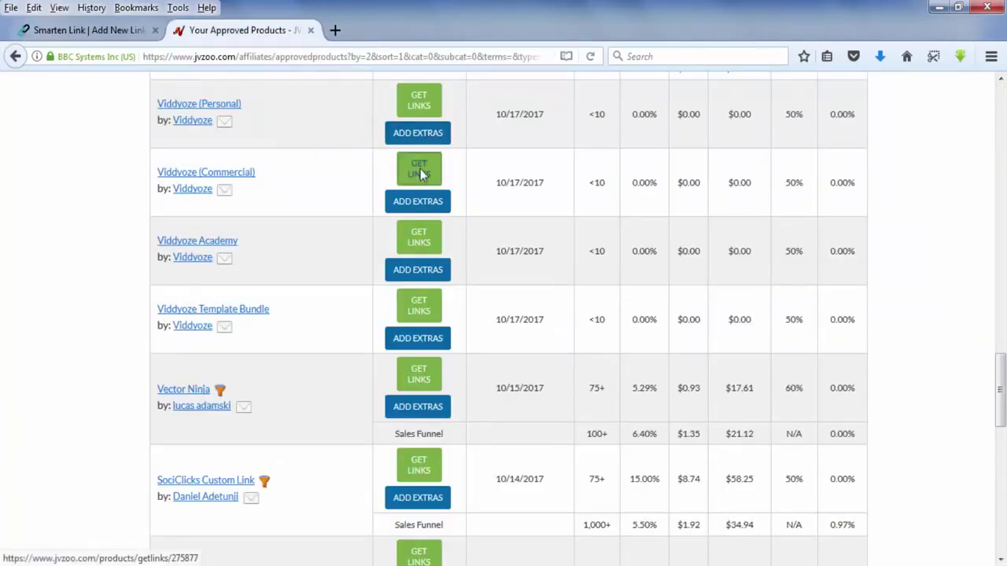
pyautogui.click(420, 168)
pyautogui.click(525, 242)
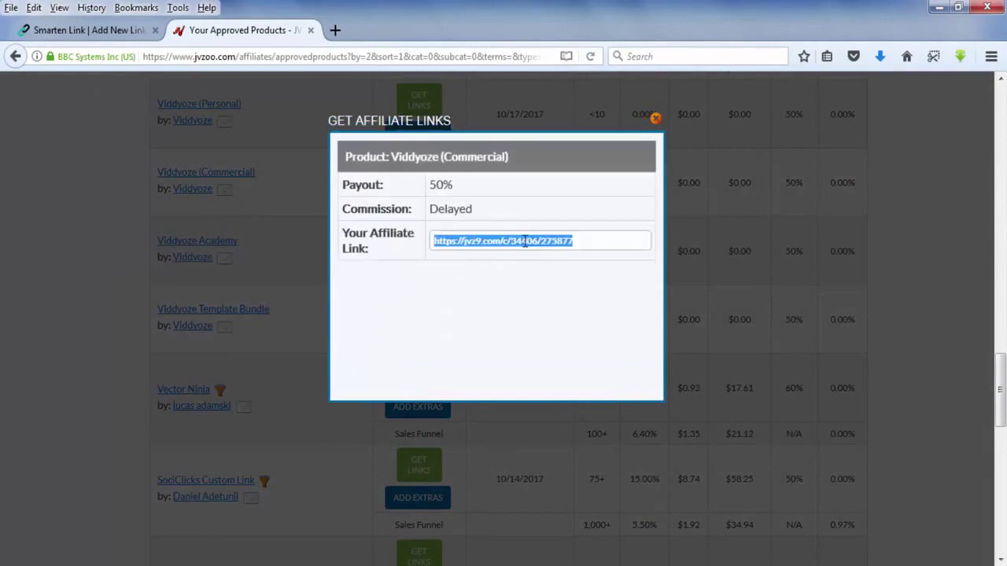
pyautogui.rightClick(524, 243)
pyautogui.click(565, 294)
# Paste the affiliate link as the Target URL and set the link ending to viddyoze.
pyautogui.click(87, 30)
pyautogui.rightClick(323, 247)
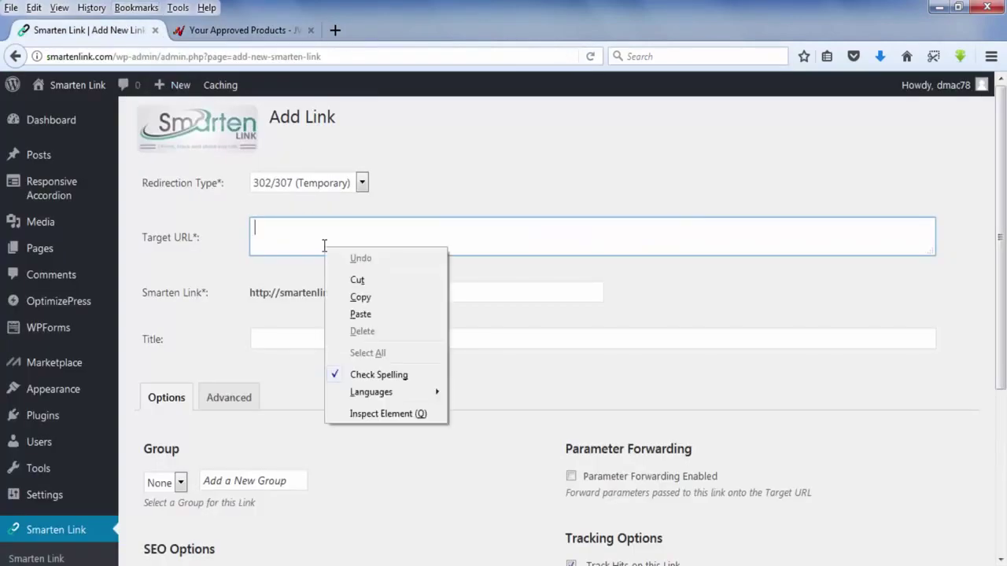
pyautogui.click(376, 315)
pyautogui.moveTo(415, 293); pyautogui.dragTo(288, 292)
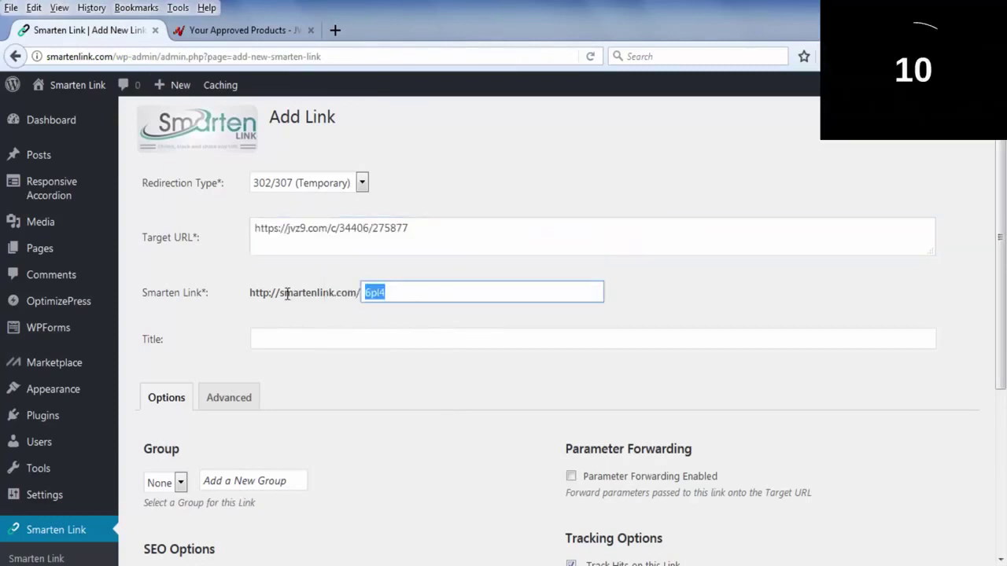
pyautogui.write('vid')
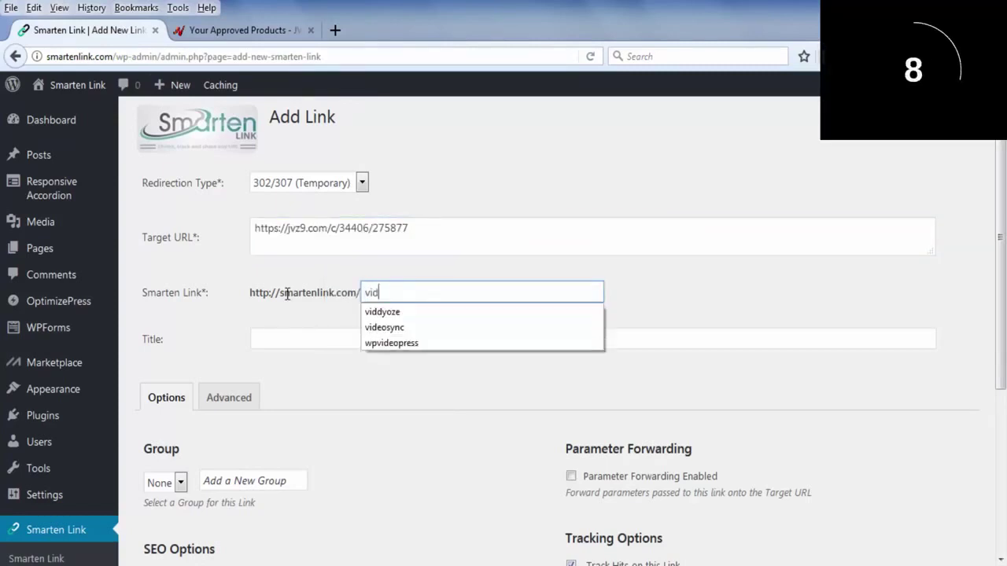
pyautogui.write('dy')
pyautogui.press('Down')
pyautogui.press('Return')
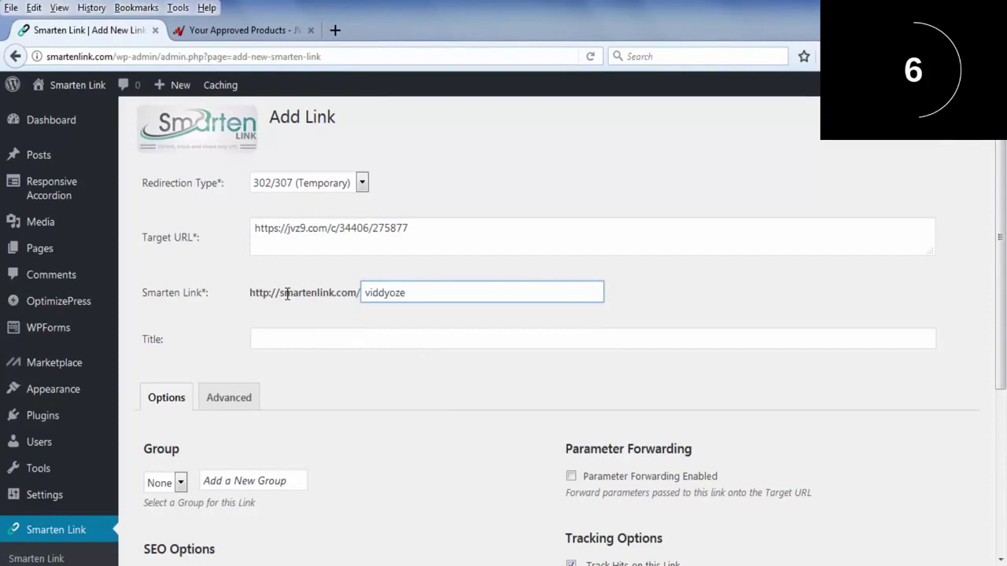
# Title the link Viddyoze and create it.
pyautogui.click(274, 339)
pyautogui.write('Vi')
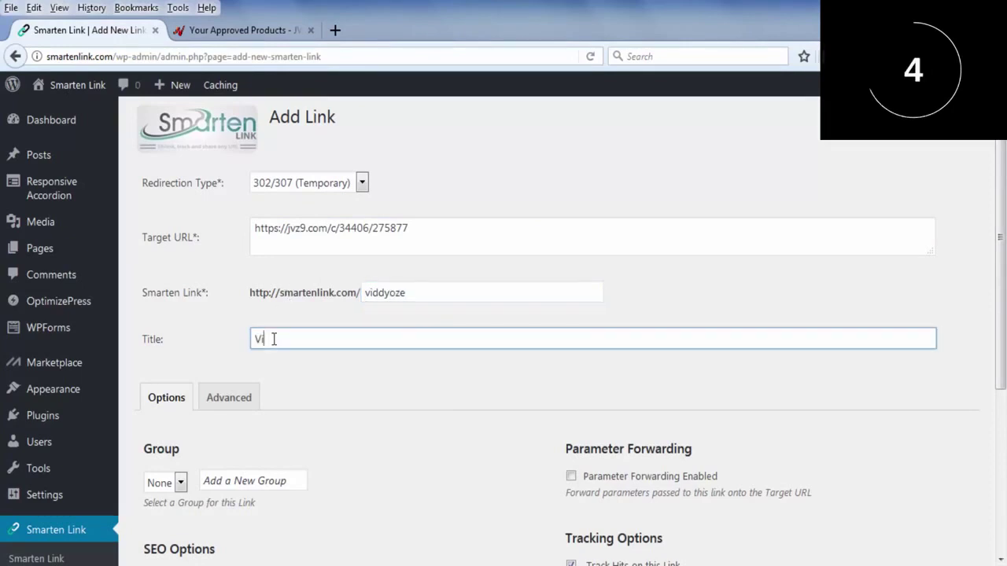
pyautogui.write('ddy')
pyautogui.write('oze')
pyautogui.scroll(-1, 217, 380)
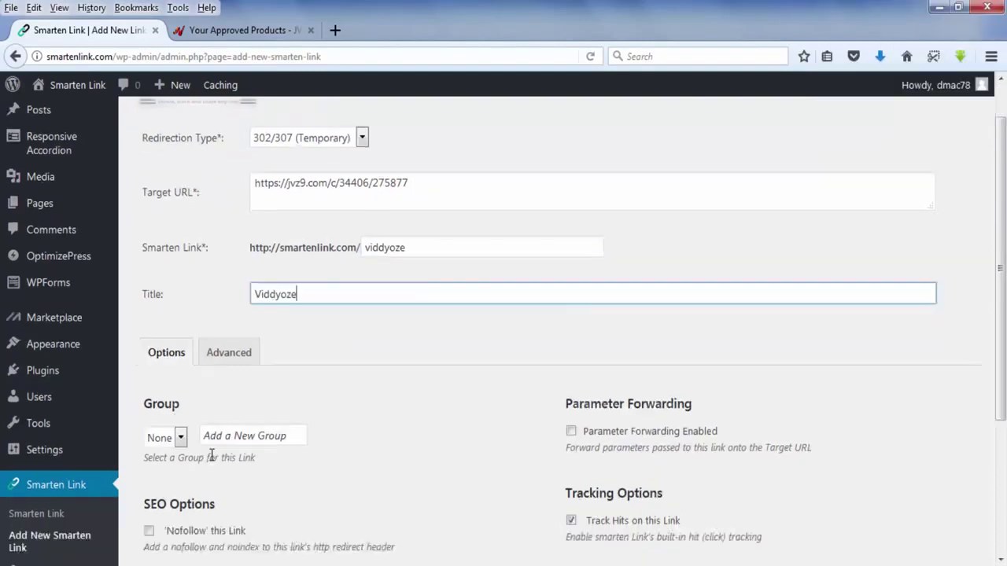
pyautogui.scroll(-4, 218, 380)
pyautogui.press('Return')
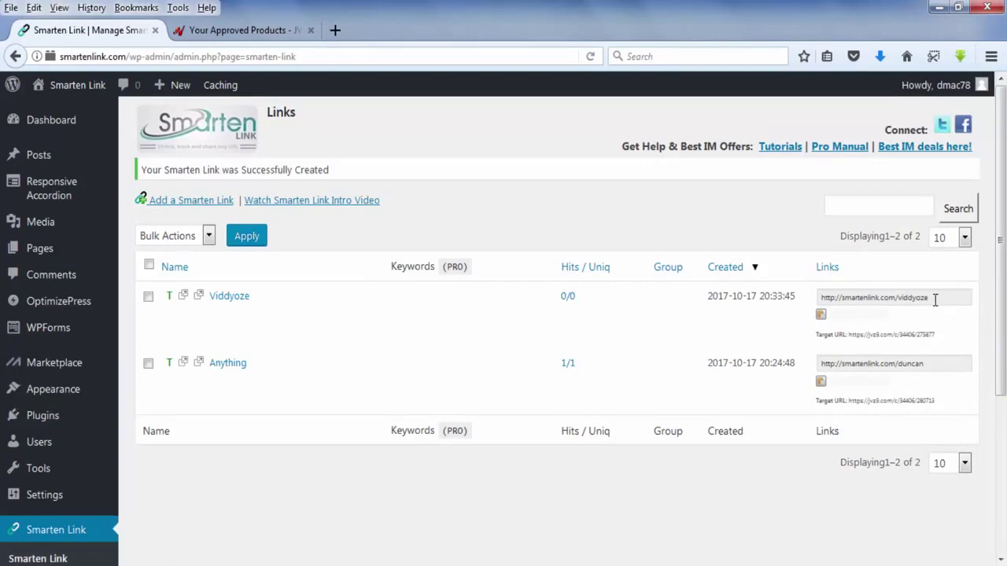
# Copy the smartenlink.com/viddyoze short link and load it in a fresh Firefox window.
pyautogui.click(821, 315)
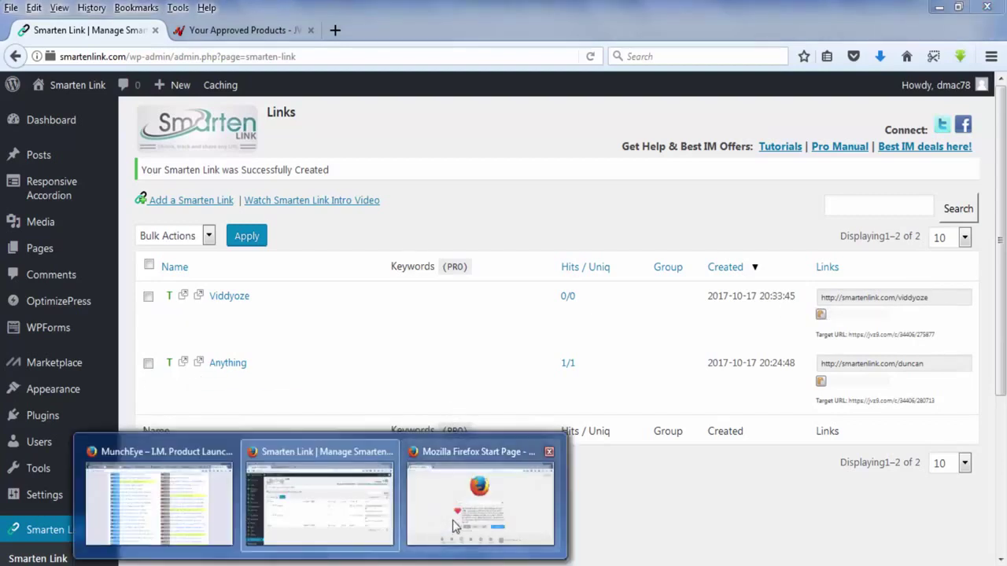
pyautogui.click(455, 526)
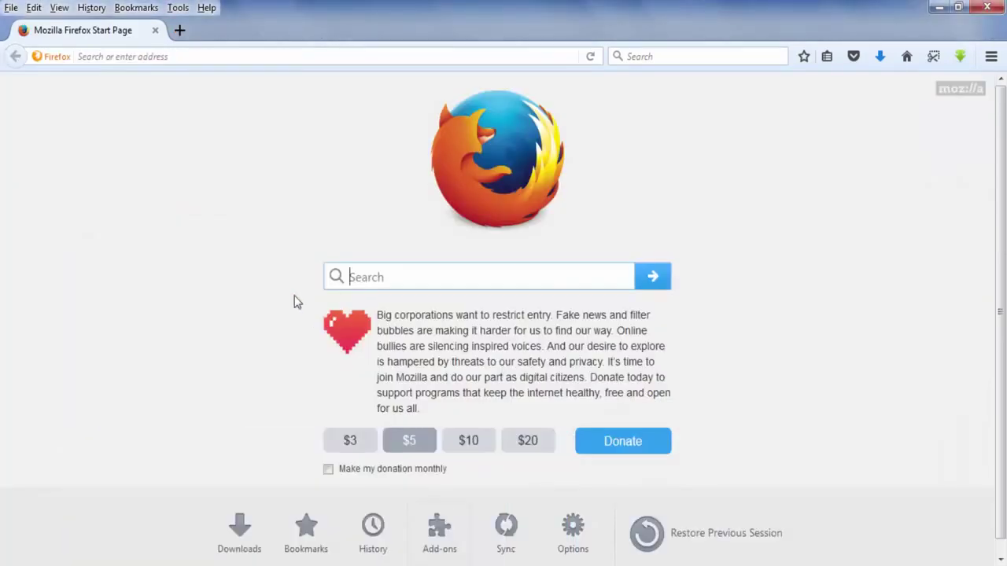
pyautogui.rightClick(157, 59)
pyautogui.click(189, 128)
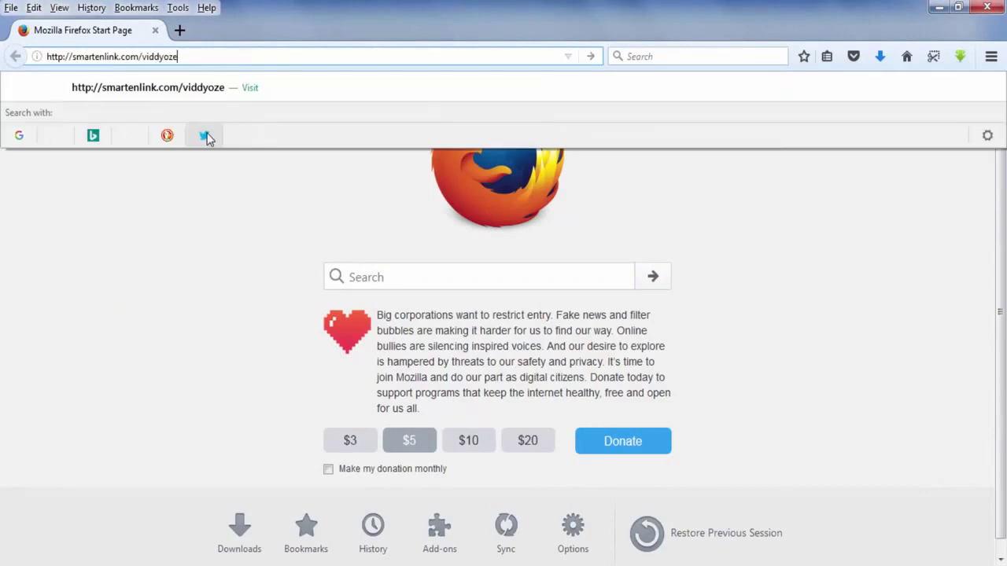
pyautogui.click(193, 59)
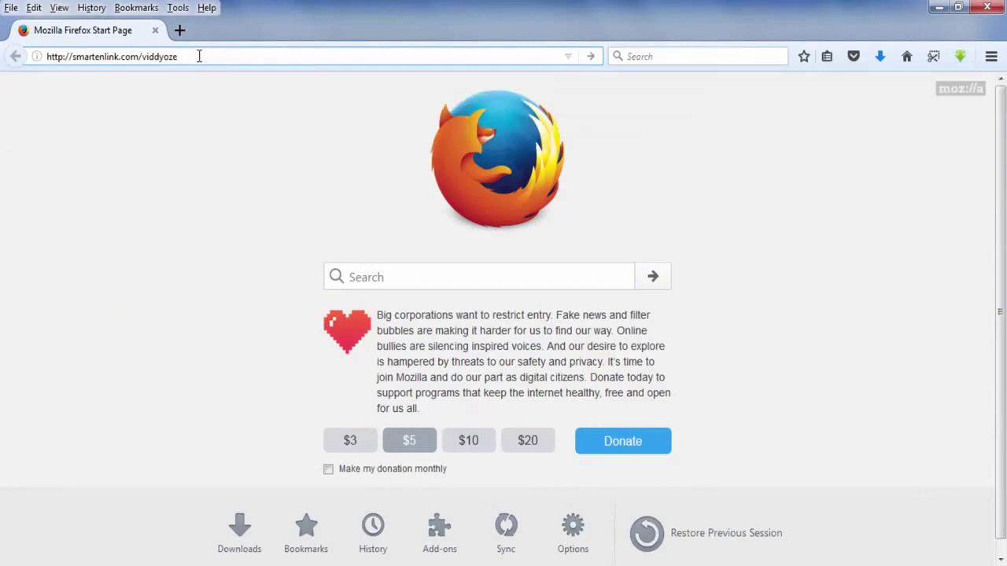
pyautogui.press('Return')
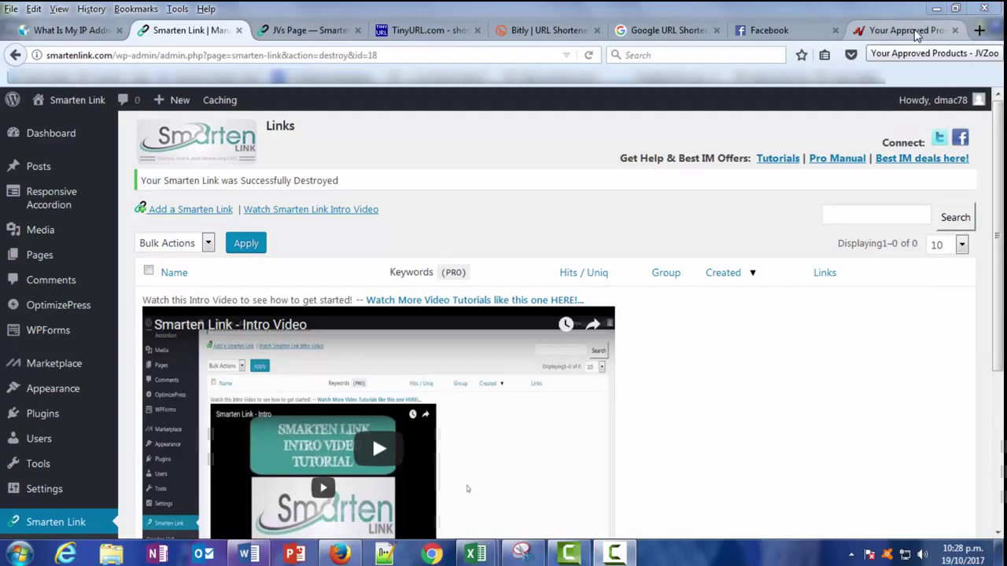
# Copy Vector Ninja's affiliate link from JVZoo's Get Links popup.
pyautogui.click(915, 36)
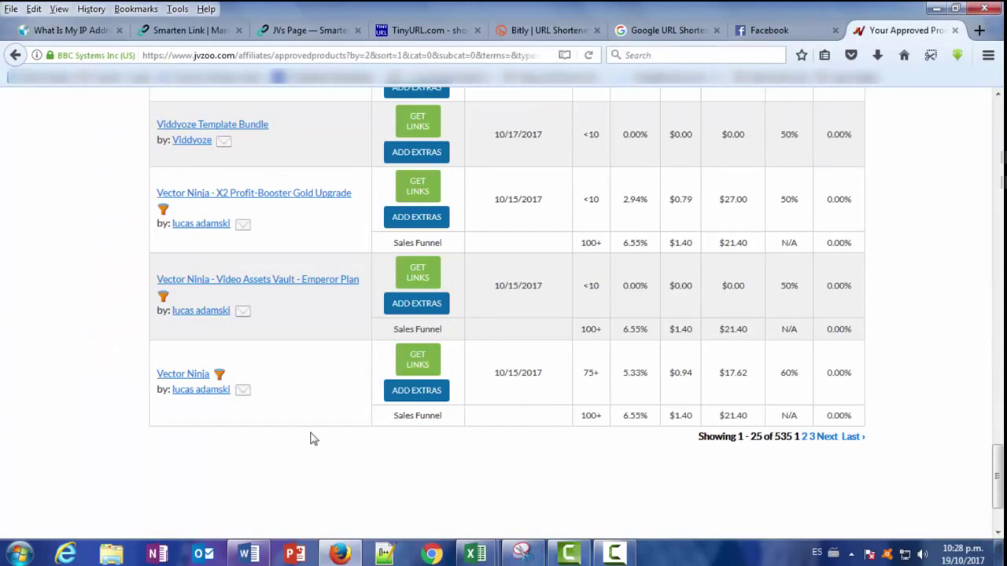
pyautogui.click(420, 366)
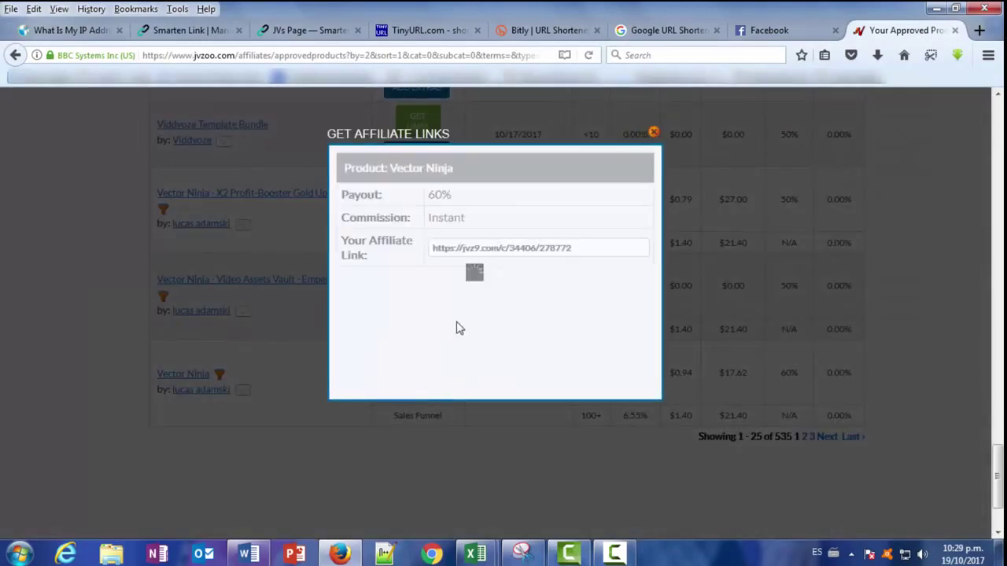
pyautogui.click(486, 245)
pyautogui.rightClick(519, 252)
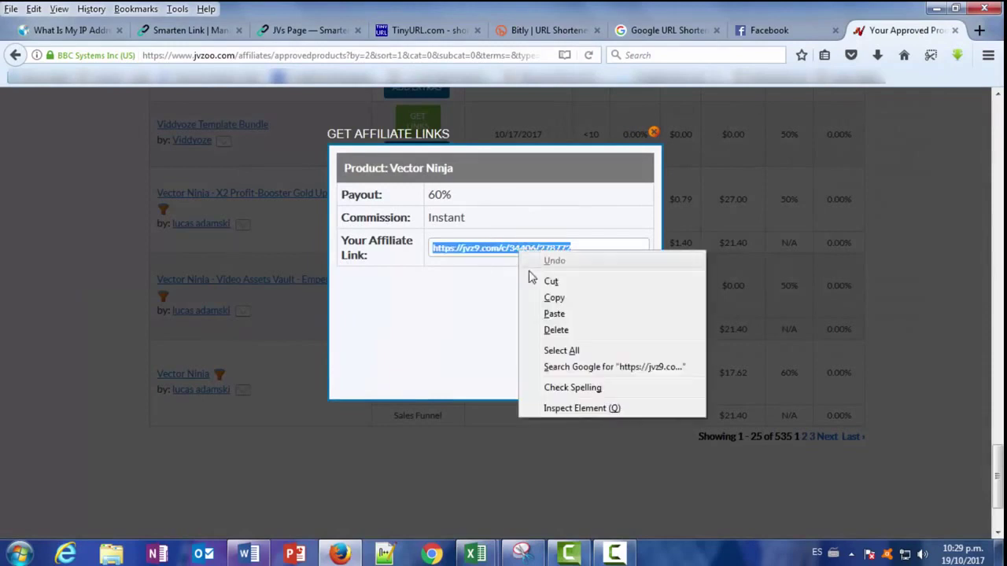
pyautogui.click(564, 299)
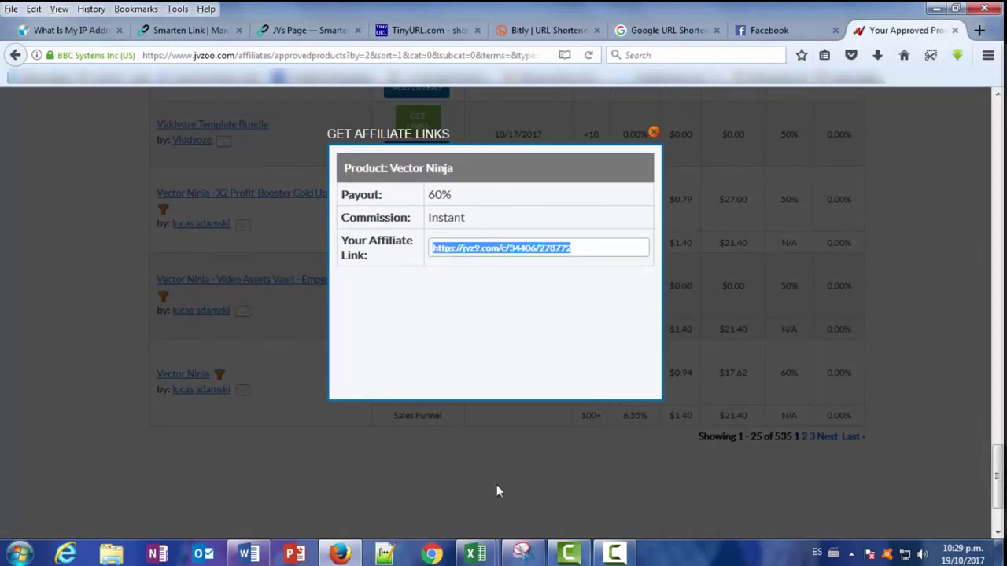
pyautogui.click(782, 35)
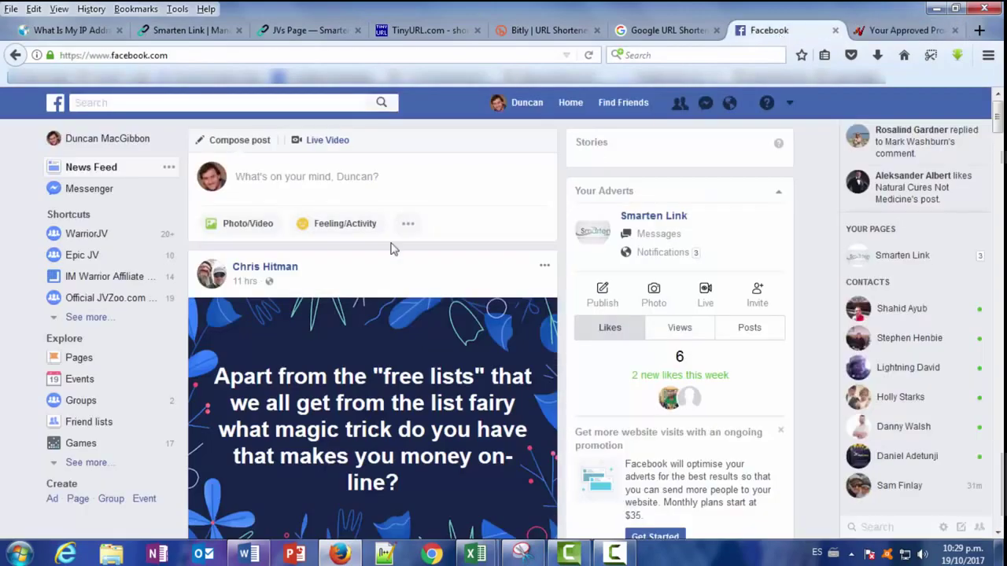
# Publicly post the raw jvz9.com Vector Ninja affiliate link on Facebook, then leave the Link Blocked page.
pyautogui.rightClick(305, 176)
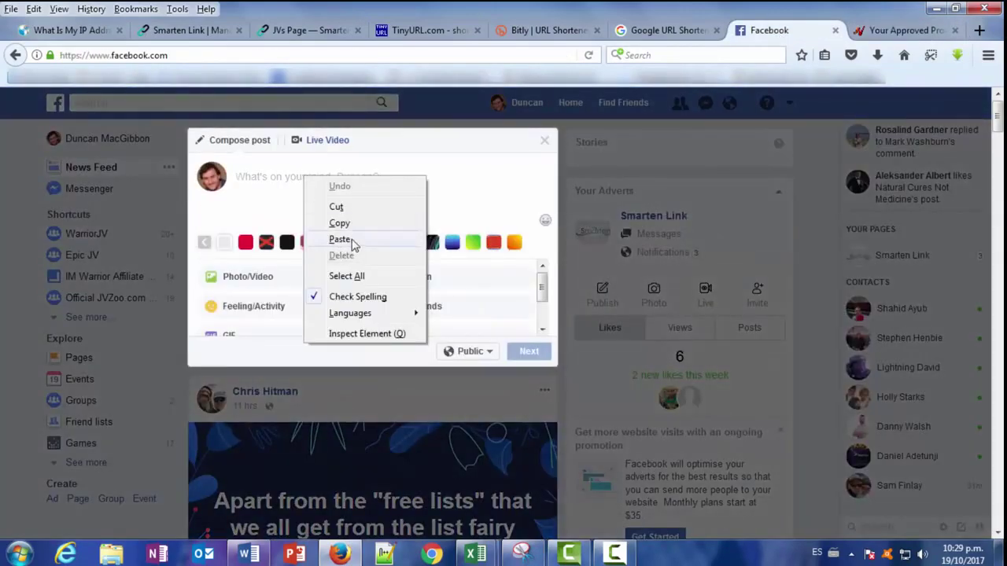
pyautogui.click(350, 240)
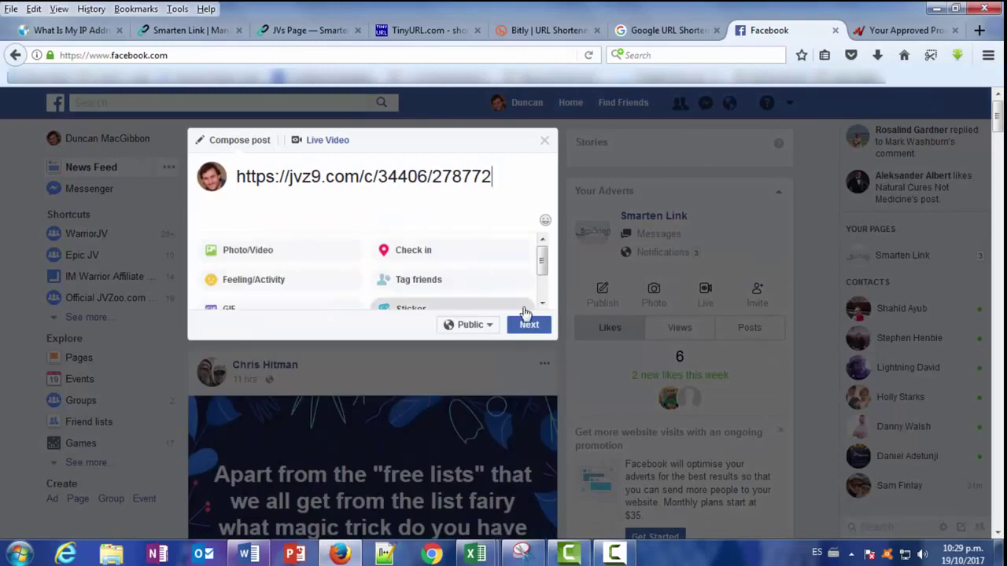
pyautogui.click(538, 326)
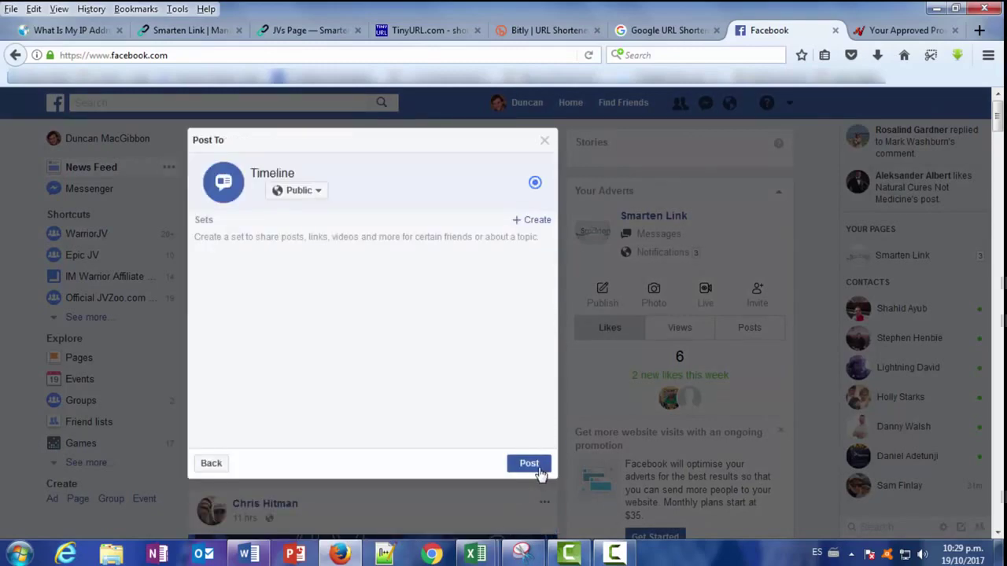
pyautogui.click(539, 473)
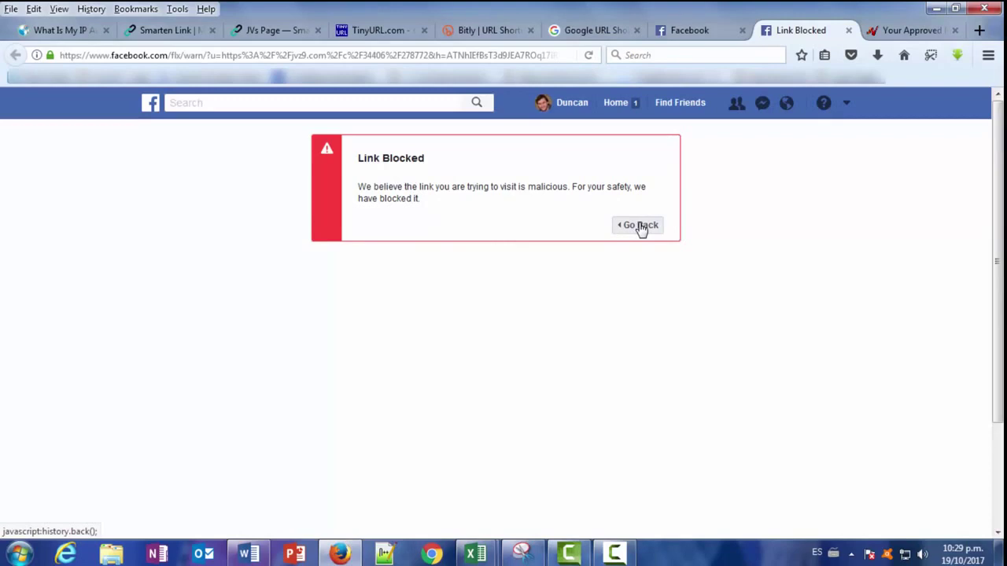
pyautogui.click(641, 227)
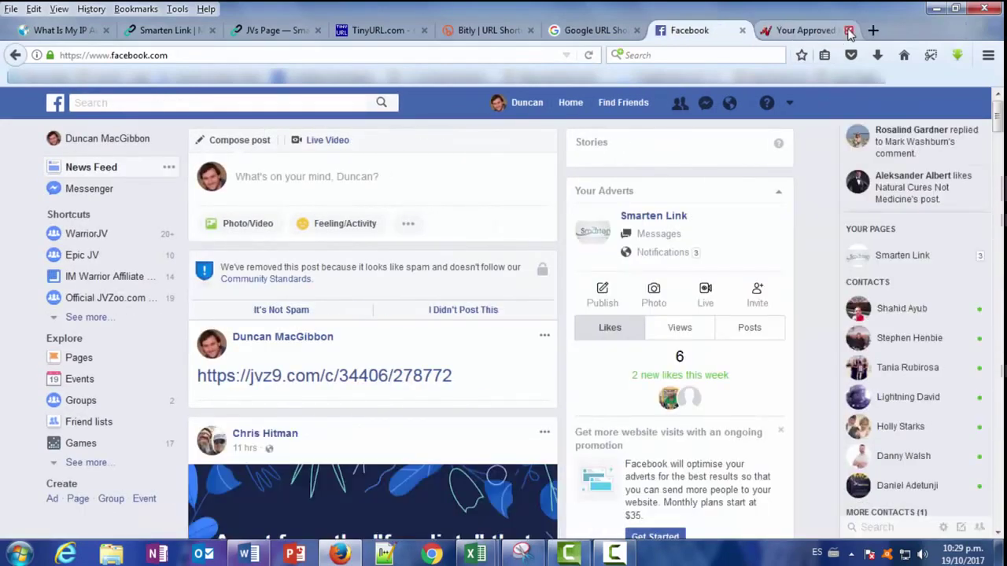
pyautogui.click(849, 31)
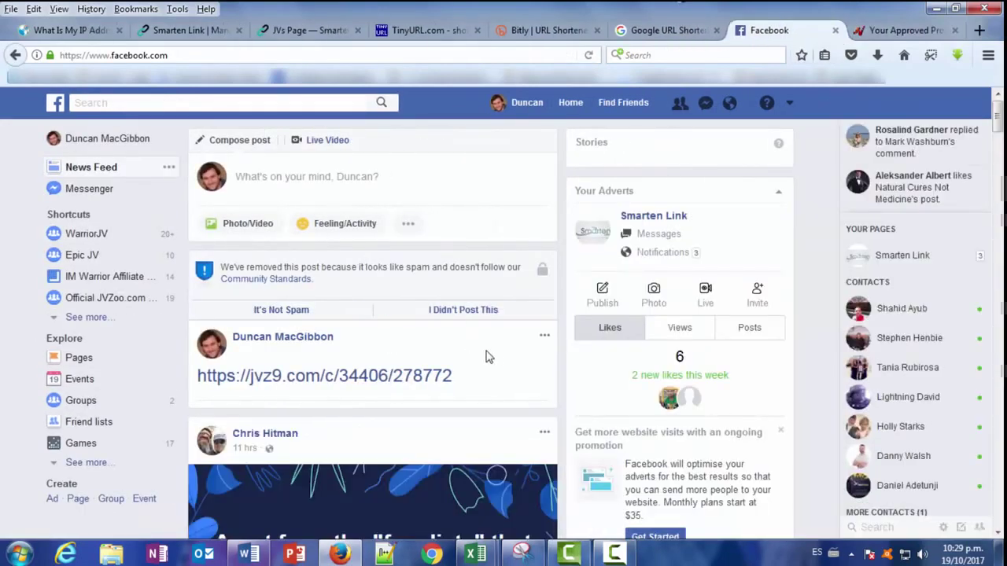
# Delete the blocked jvz9.com affiliate-link post from the timeline.
pyautogui.click(544, 335)
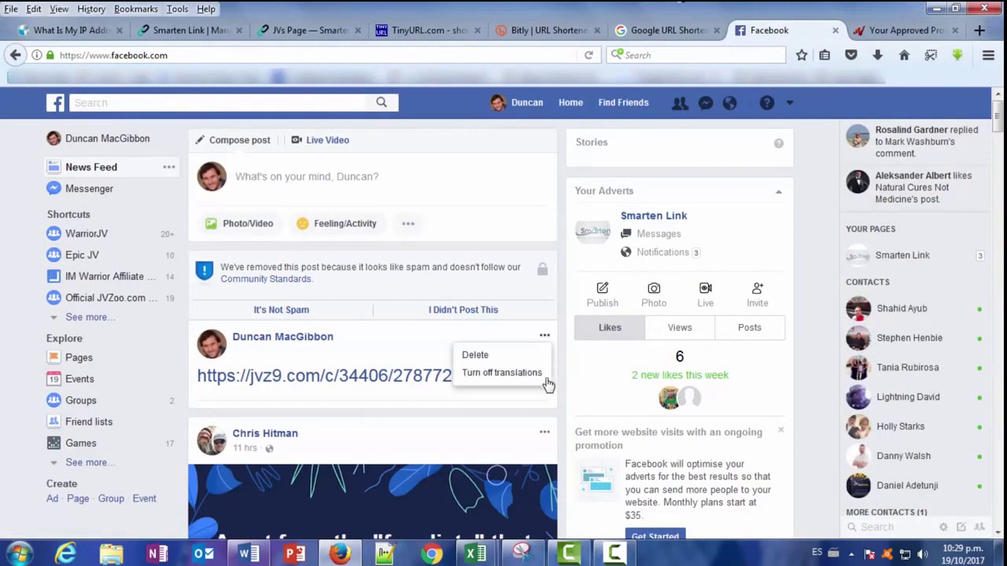
pyautogui.click(488, 359)
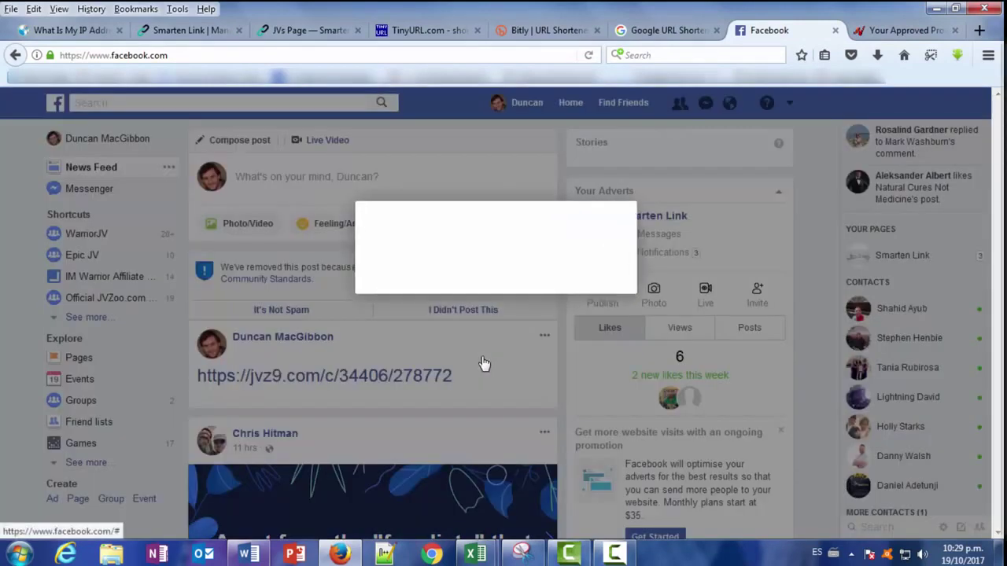
pyautogui.click(636, 294)
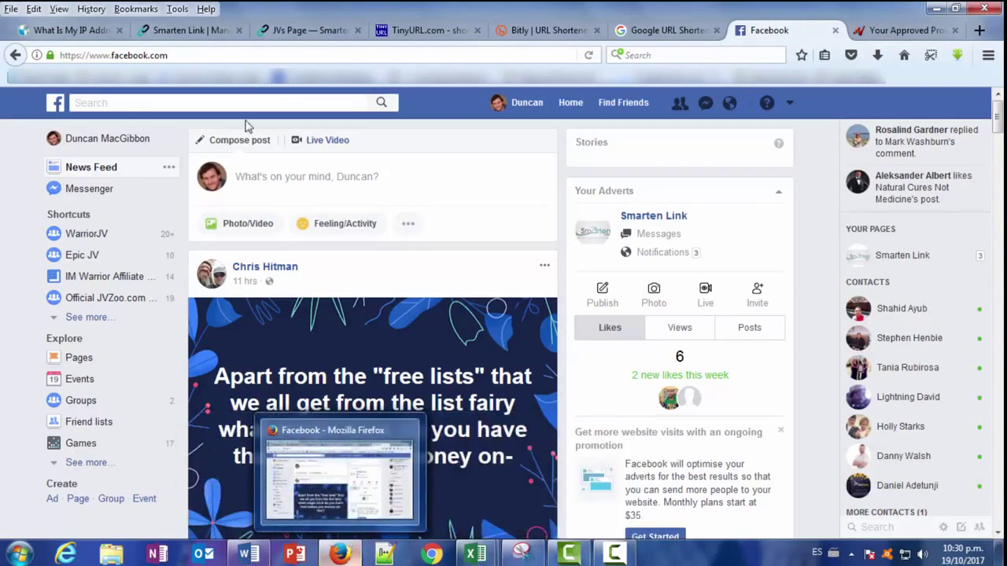
# Start a new Smarten Link with the jvz9.com affiliate URL as its target.
pyautogui.click(174, 36)
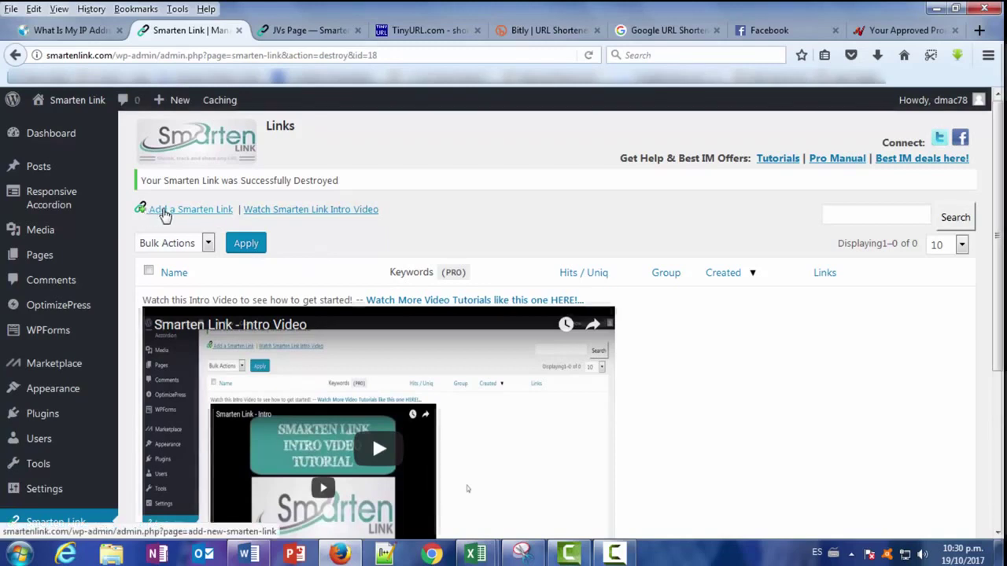
pyautogui.click(164, 214)
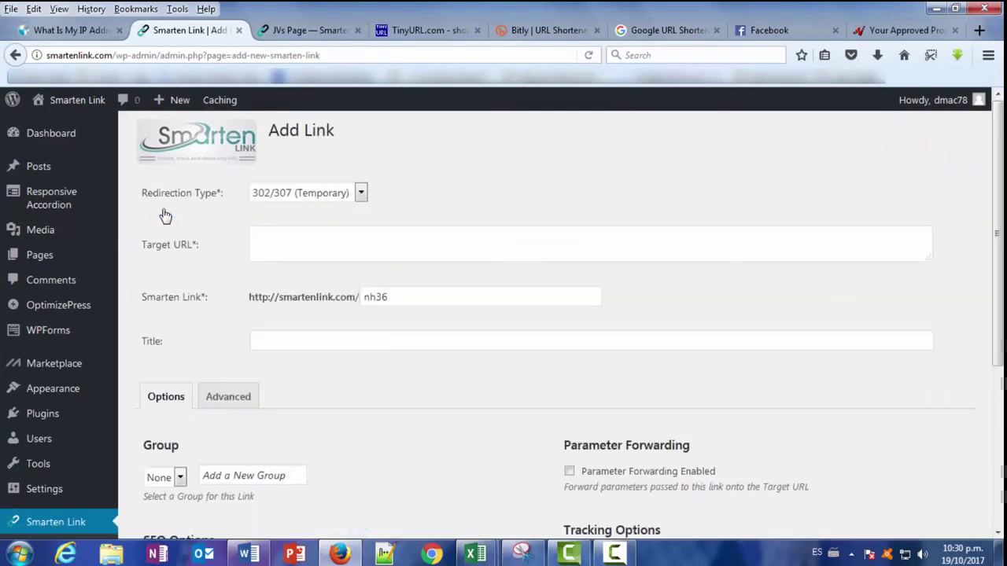
pyautogui.click(288, 250)
pyautogui.rightClick(285, 250)
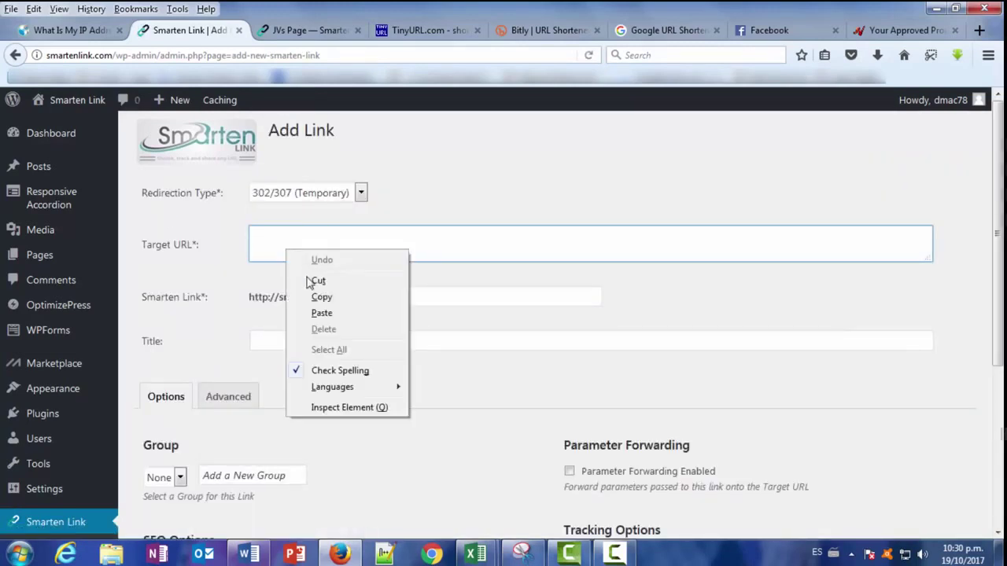
pyautogui.click(321, 313)
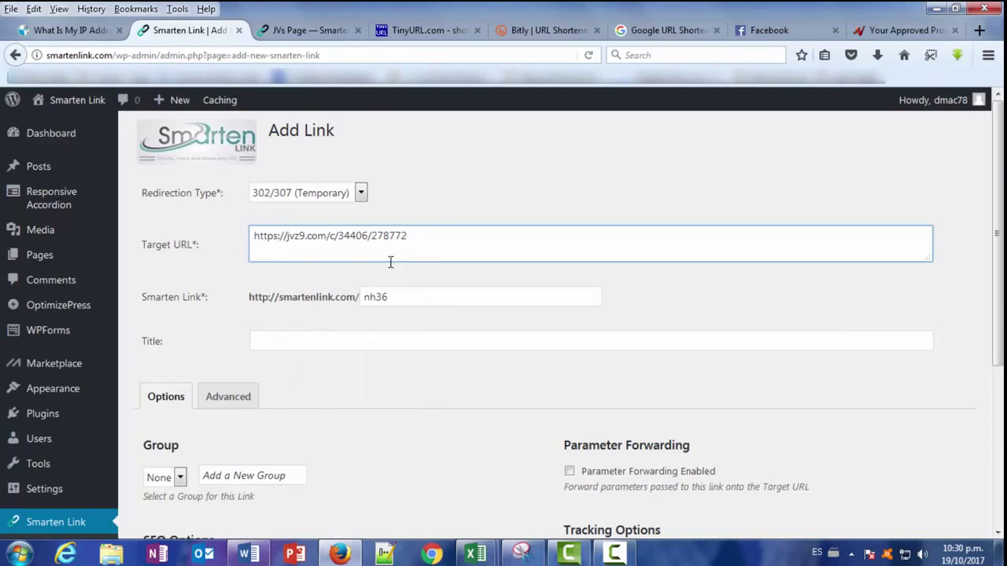
# Set the redirection type to Cloaked, the short name to test1 and the title to Test1.
pyautogui.click(361, 193)
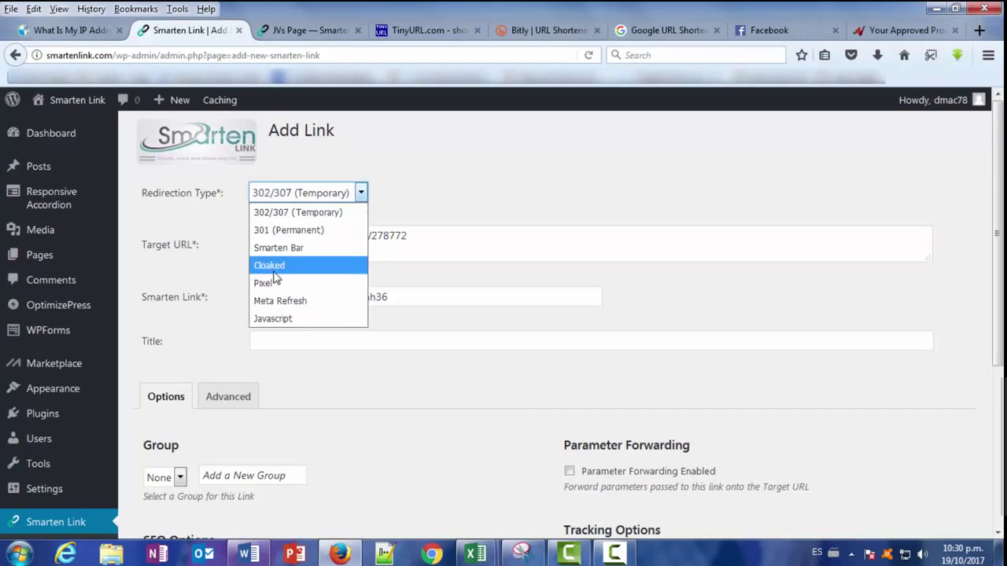
pyautogui.click(275, 267)
pyautogui.click(360, 193)
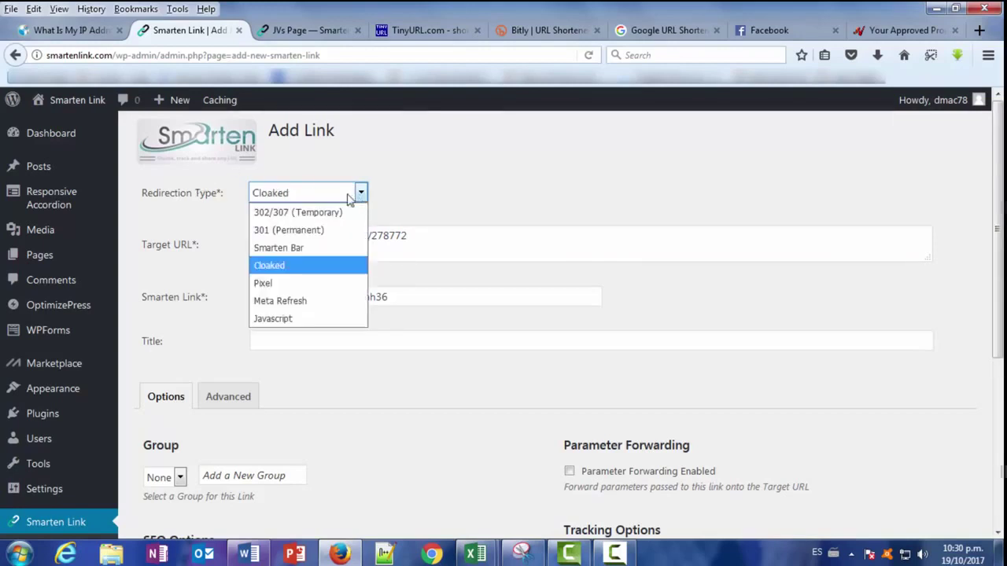
pyautogui.click(281, 267)
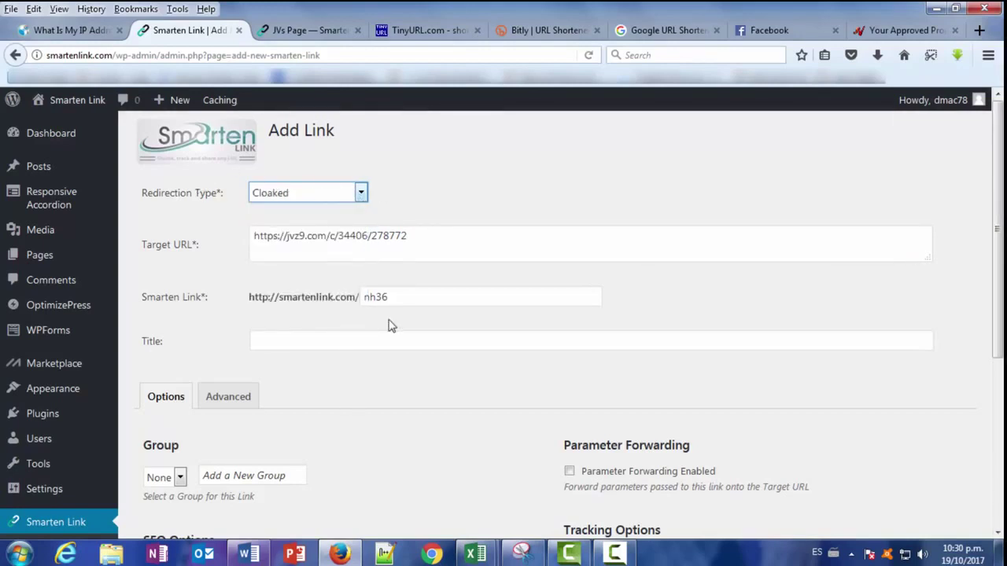
pyautogui.moveTo(407, 297); pyautogui.dragTo(329, 297)
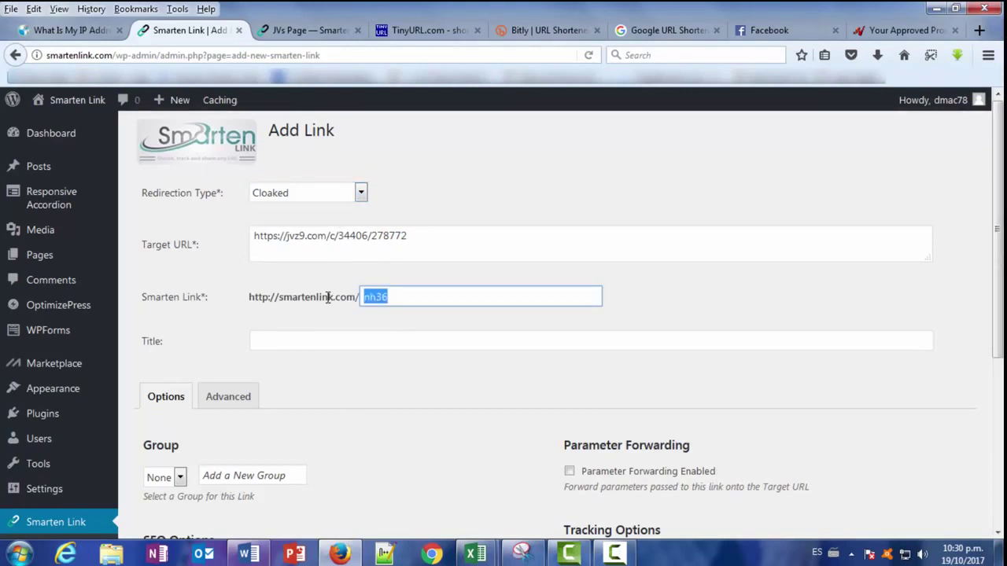
pyautogui.write('test')
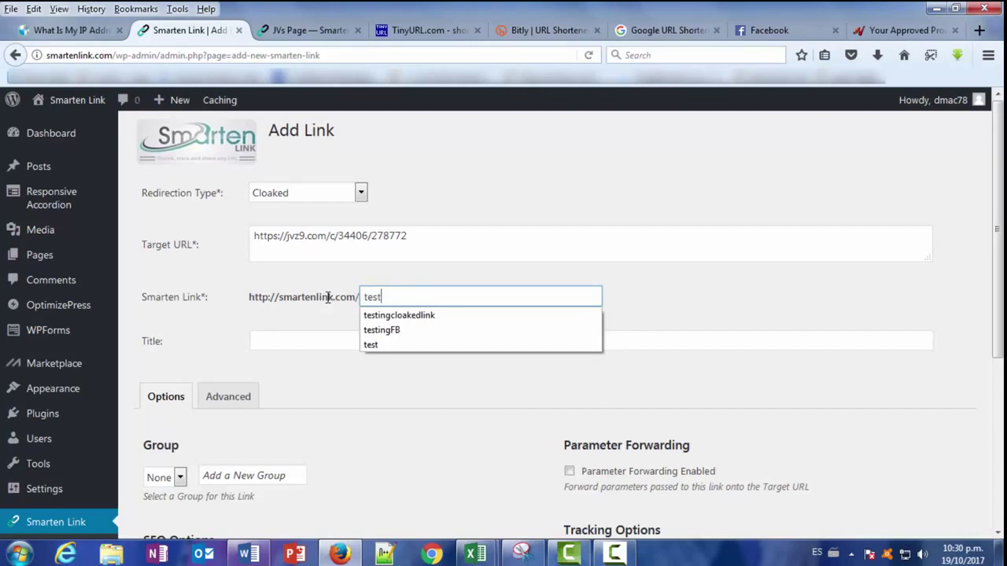
pyautogui.write('1')
pyautogui.click(311, 339)
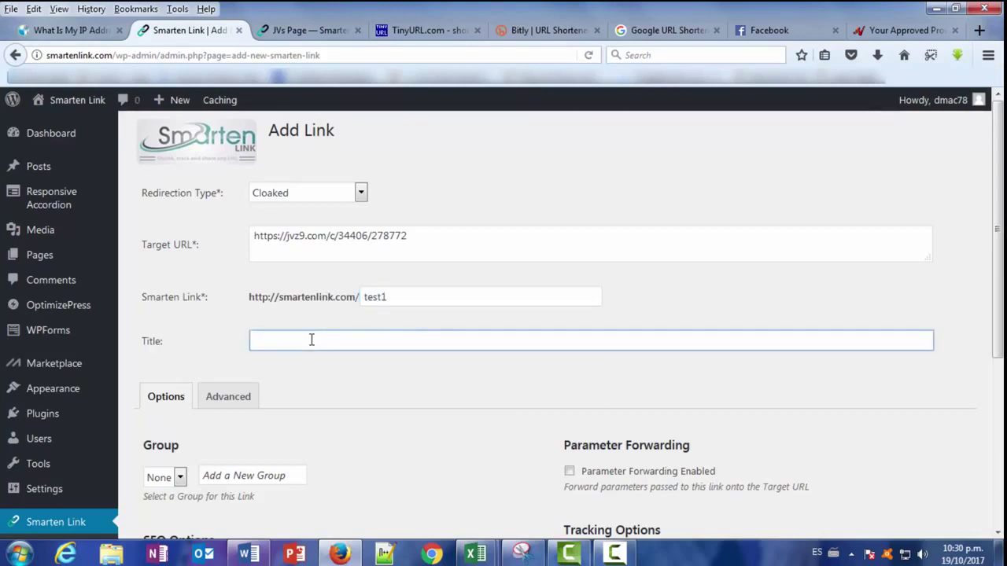
pyautogui.write('Test')
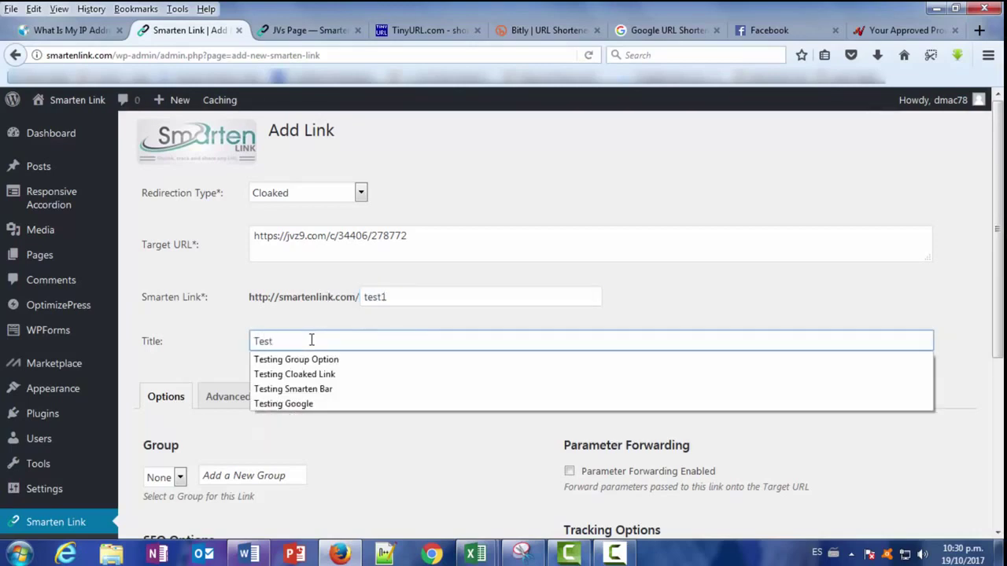
pyautogui.write('1')
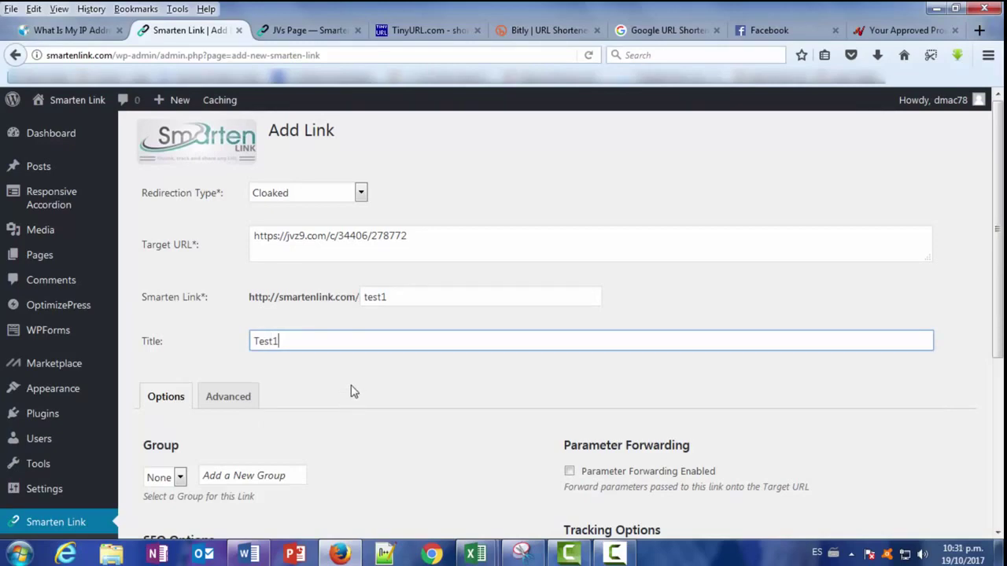
pyautogui.click(353, 391)
pyautogui.scroll(-4, 169, 490)
pyautogui.scroll(-2, 171, 487)
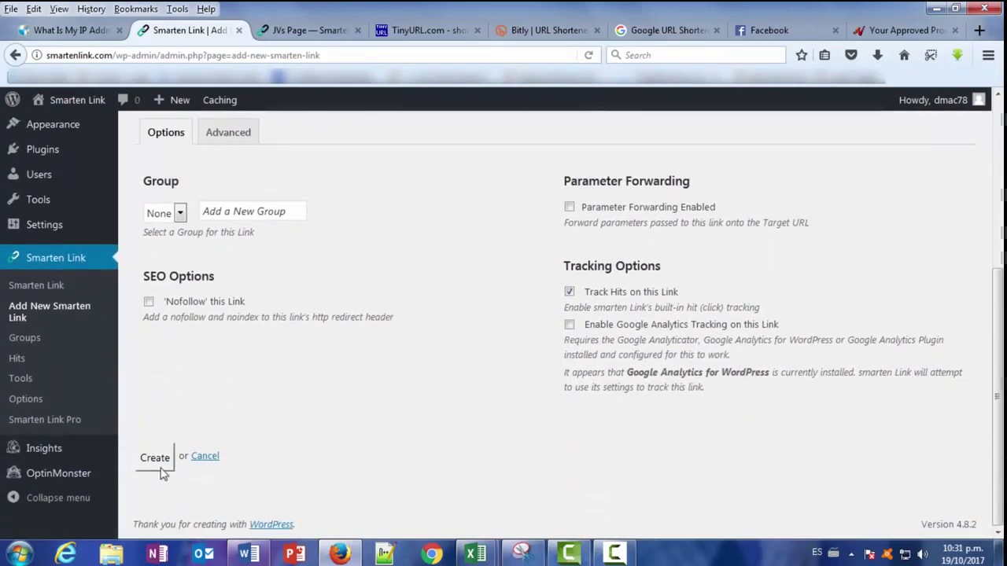
# Save the cloaked Test1 link, then select its jvz9.com target and its smartenlink.com/test1 address.
pyautogui.click(156, 459)
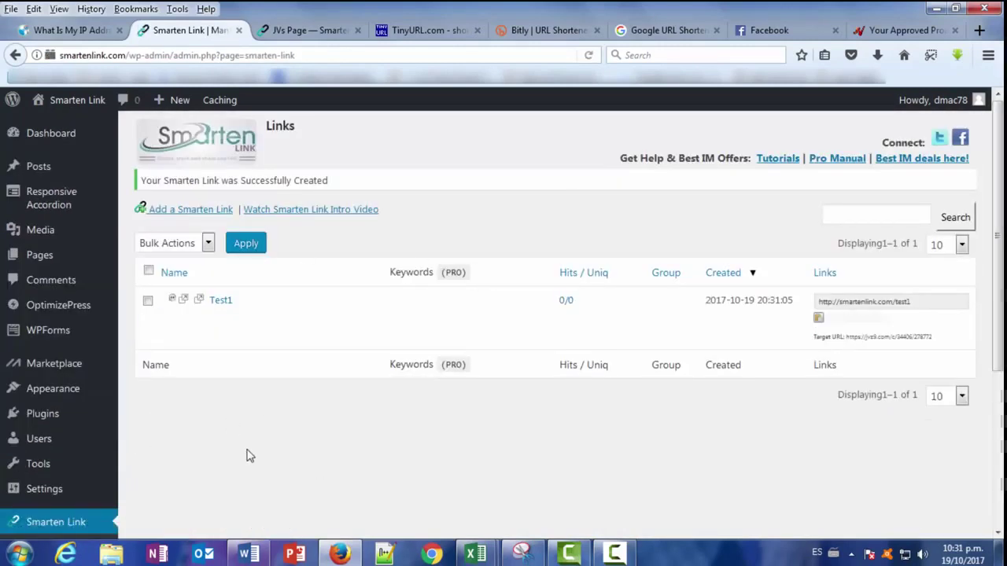
pyautogui.moveTo(239, 302)
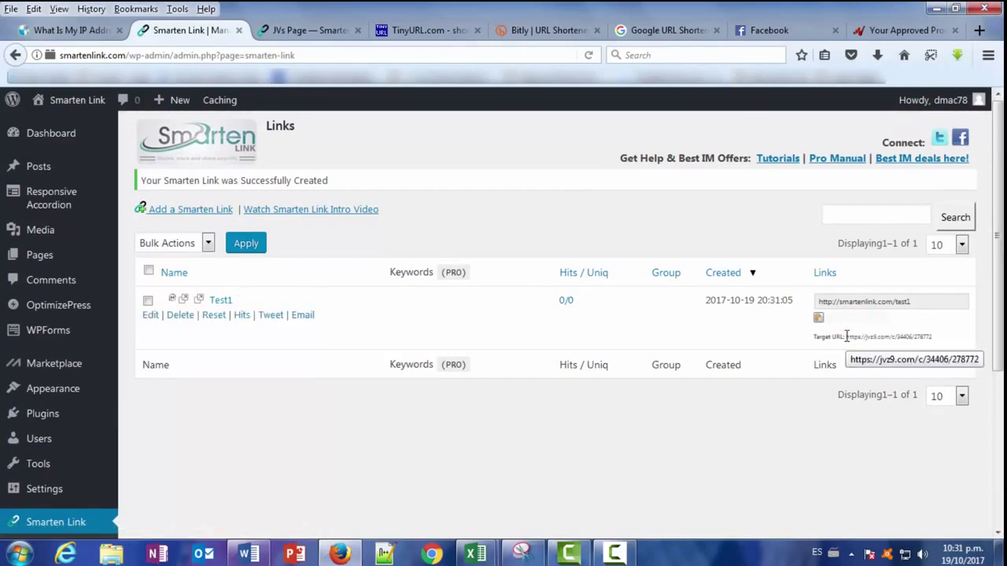
pyautogui.moveTo(847, 337); pyautogui.dragTo(931, 336)
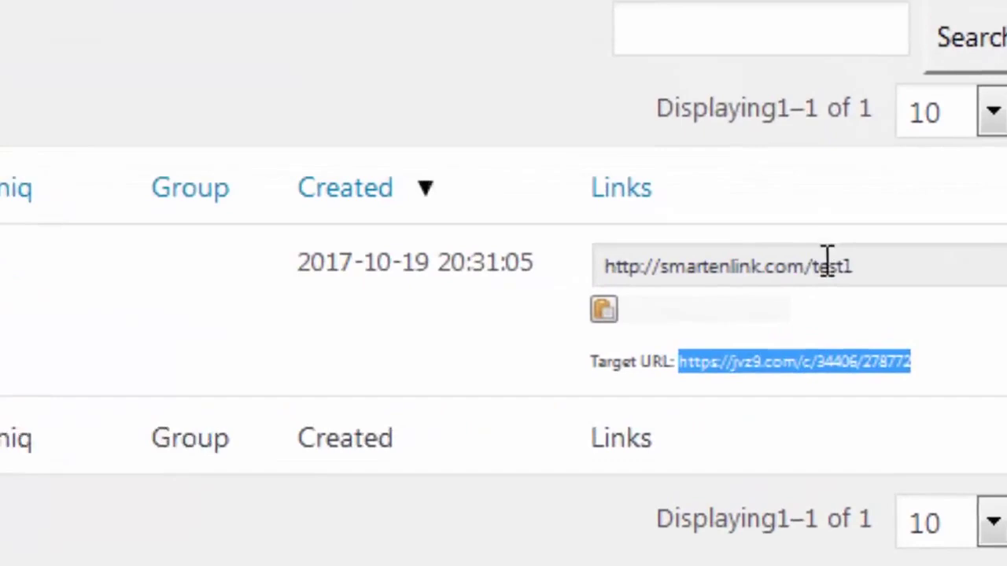
pyautogui.click(916, 301)
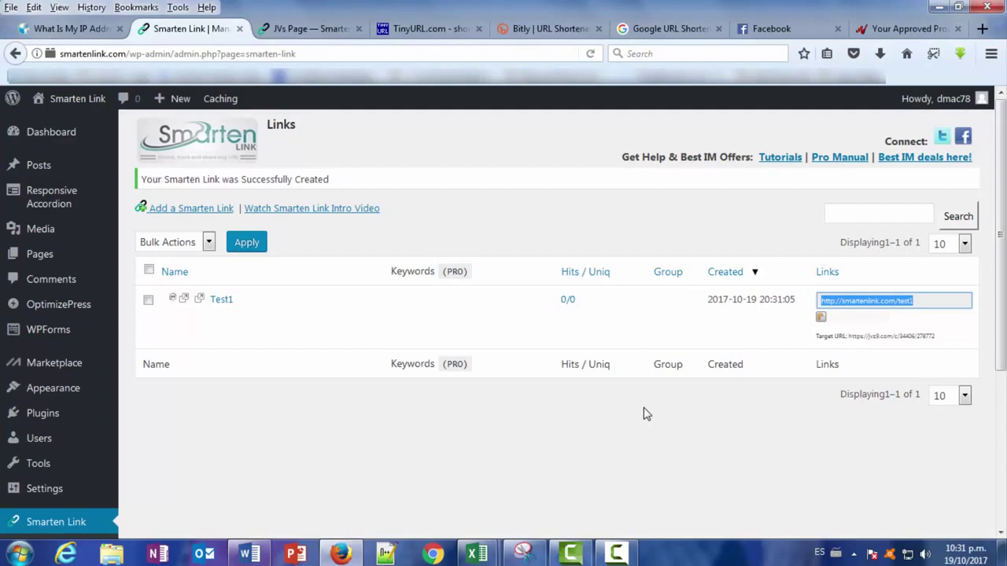
# Publicly post the copied smartenlink.com/test1 short link on the Facebook timeline.
pyautogui.click(820, 320)
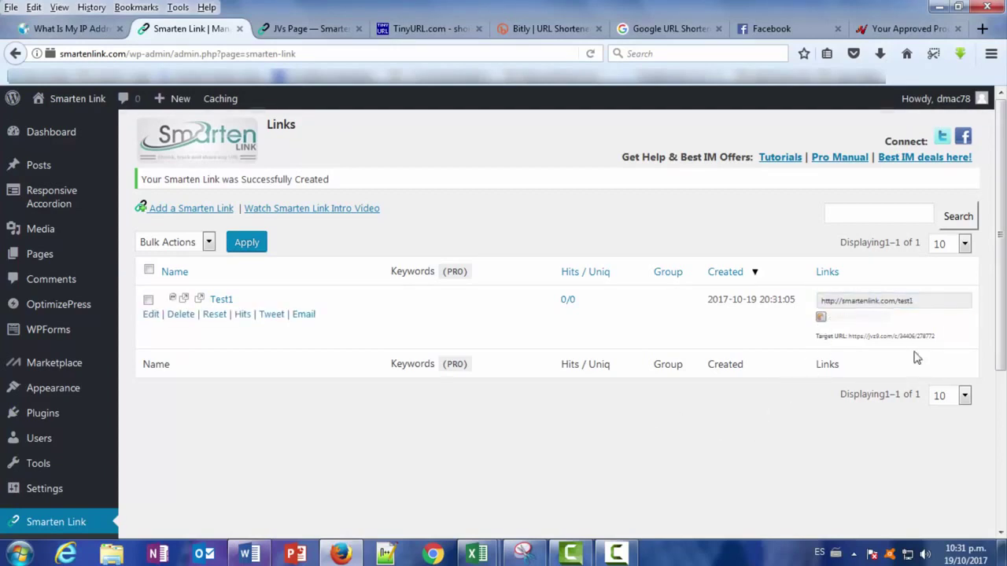
pyautogui.click(784, 30)
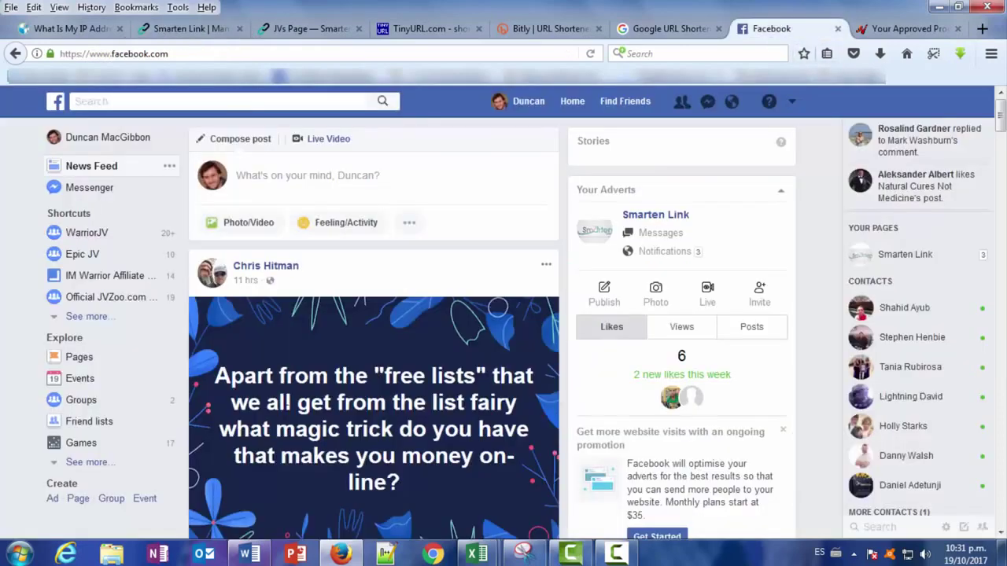
pyautogui.rightClick(276, 175)
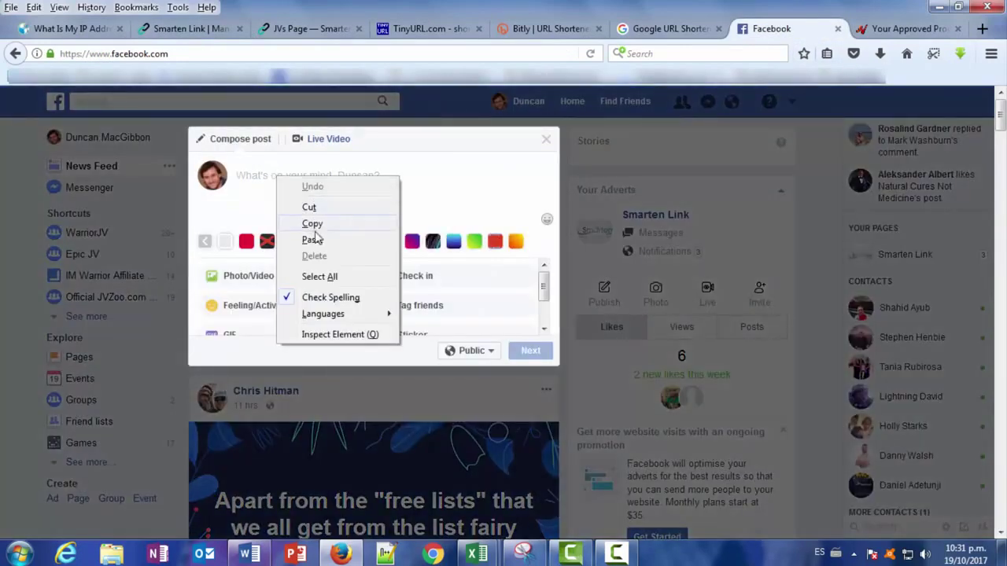
pyautogui.click(313, 239)
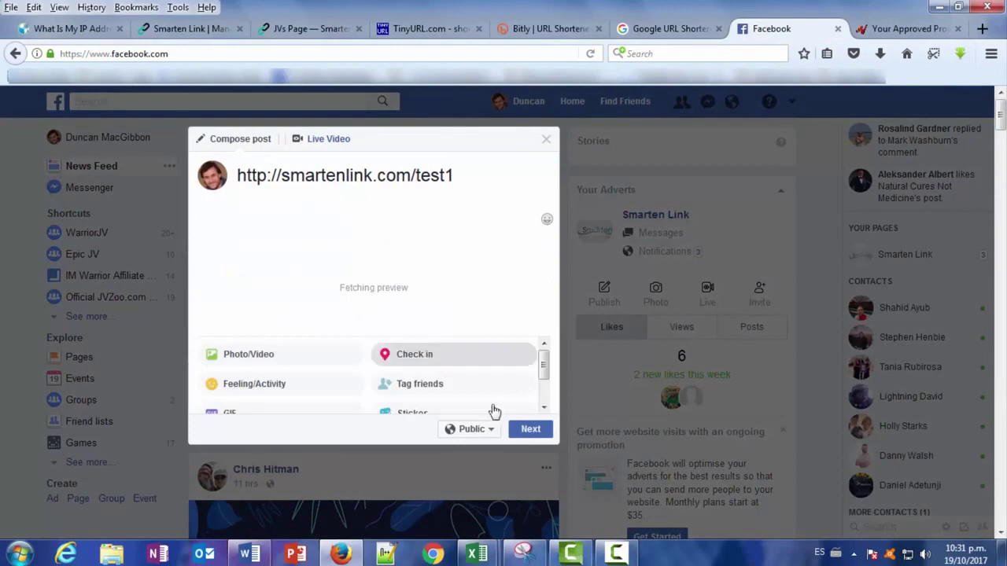
pyautogui.click(530, 429)
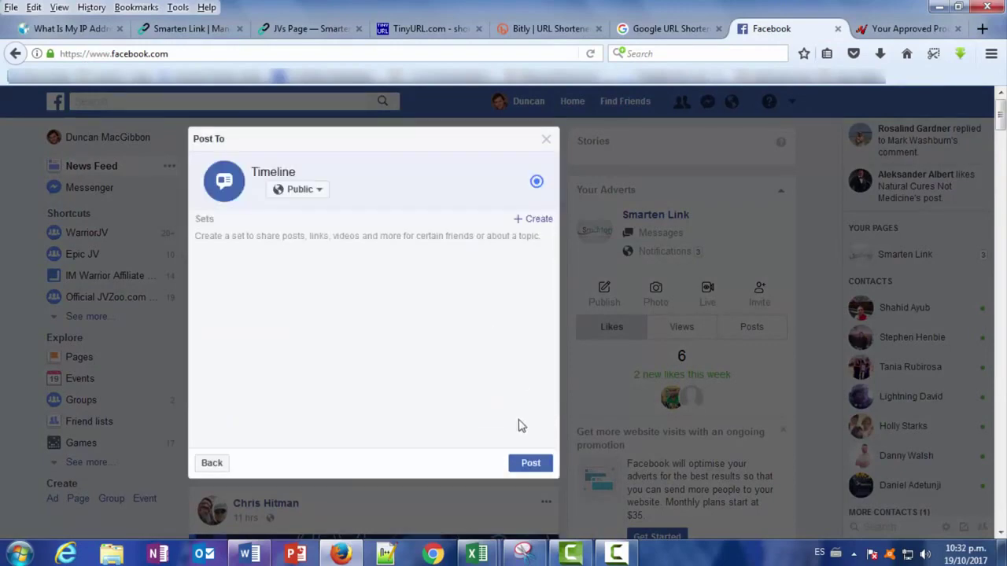
pyautogui.click(534, 464)
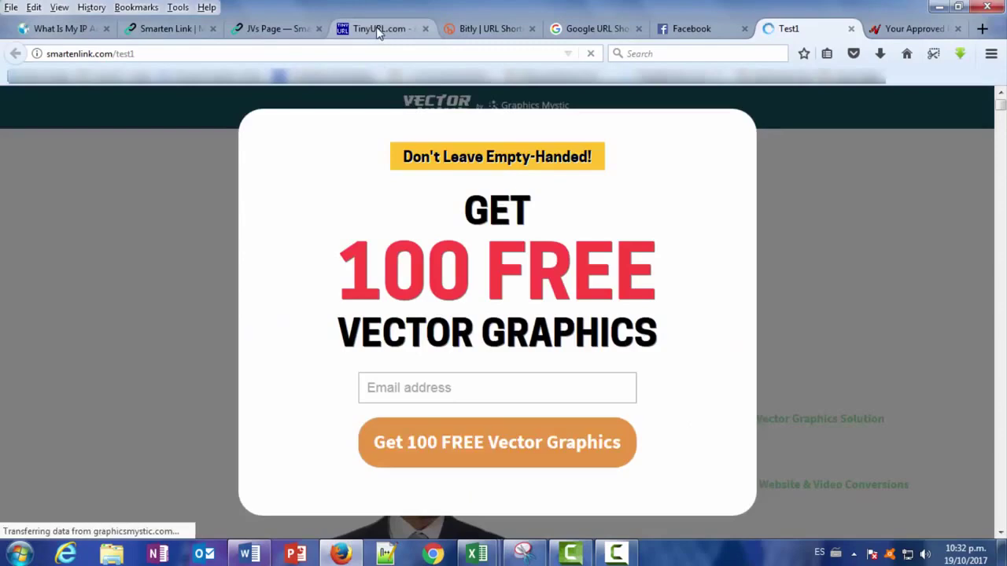
# Look over the TinyURL, Bitly and Google URL Shortener pages, ending on TinyURL.
pyautogui.click(376, 30)
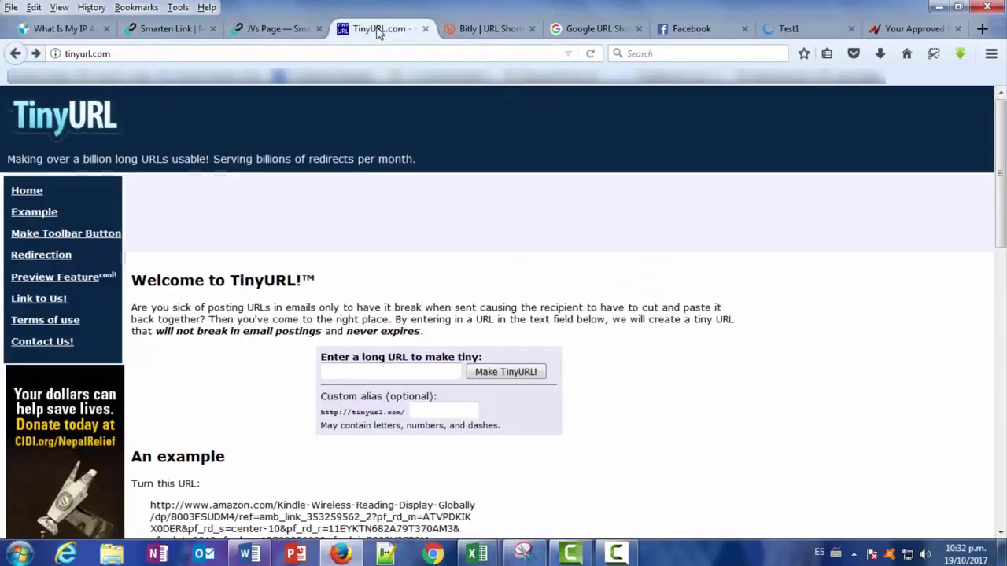
pyautogui.click(494, 30)
pyautogui.click(589, 29)
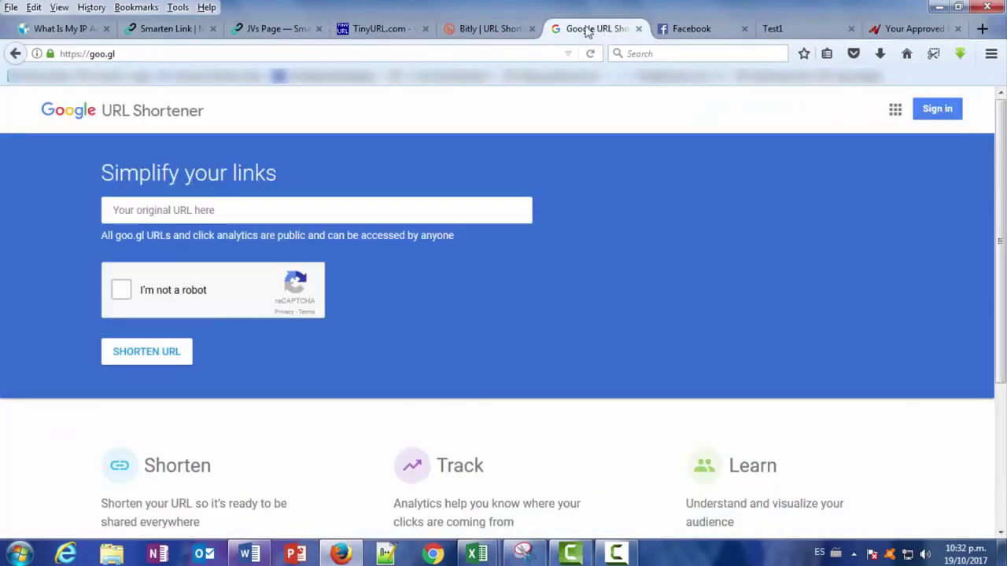
pyautogui.click(379, 30)
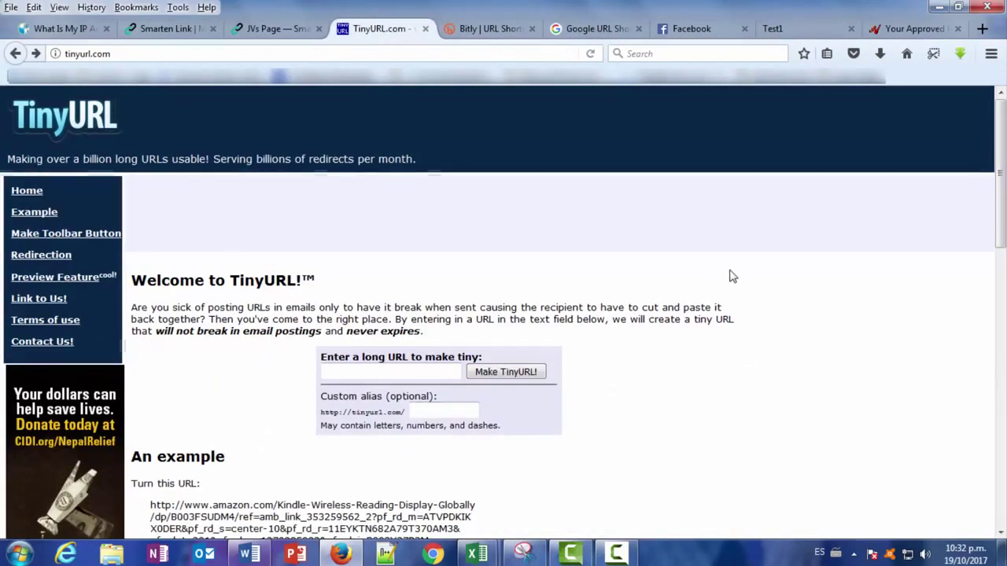